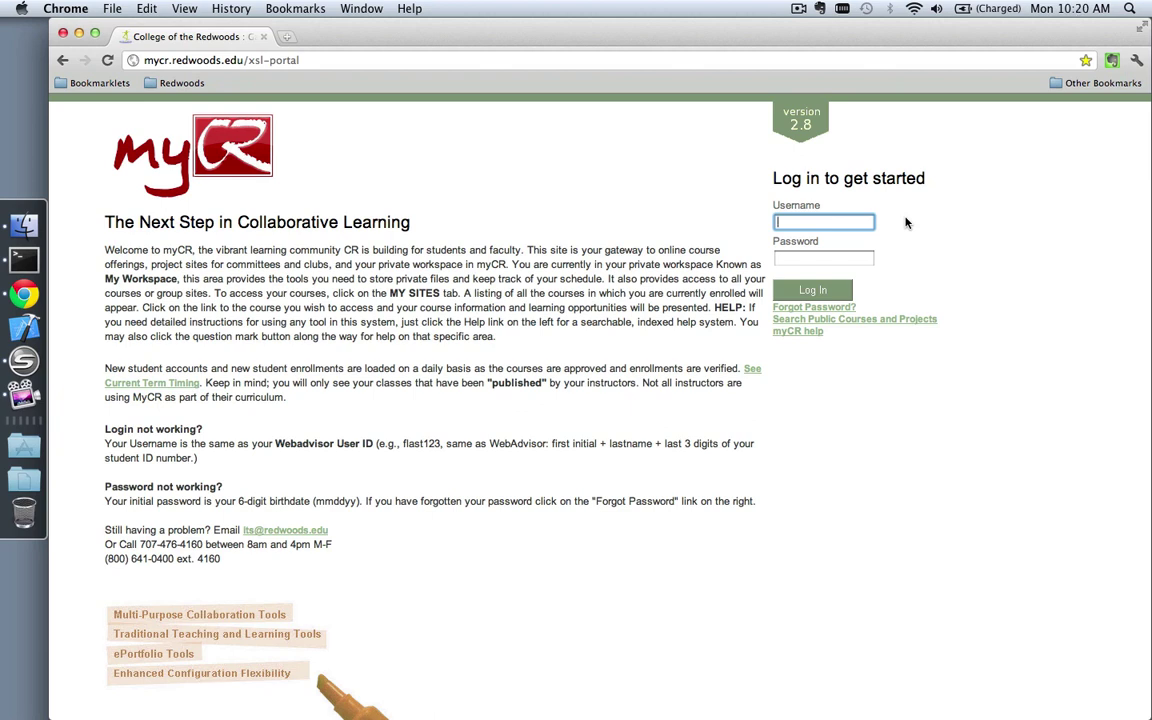
Step: Log in to myCR with the account username and password
text(TAPTAPDAN)
key(Tab)
key(Return)
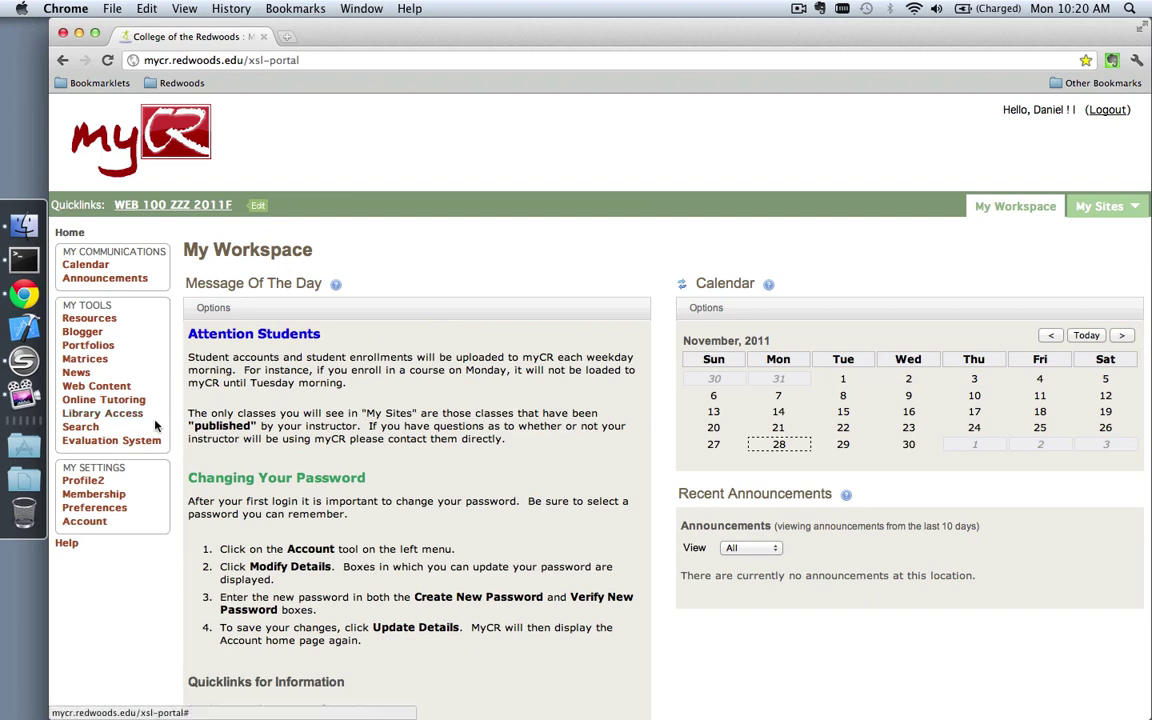
Step: Open the Evaluation System tool from the My Tools menu
click(119, 442)
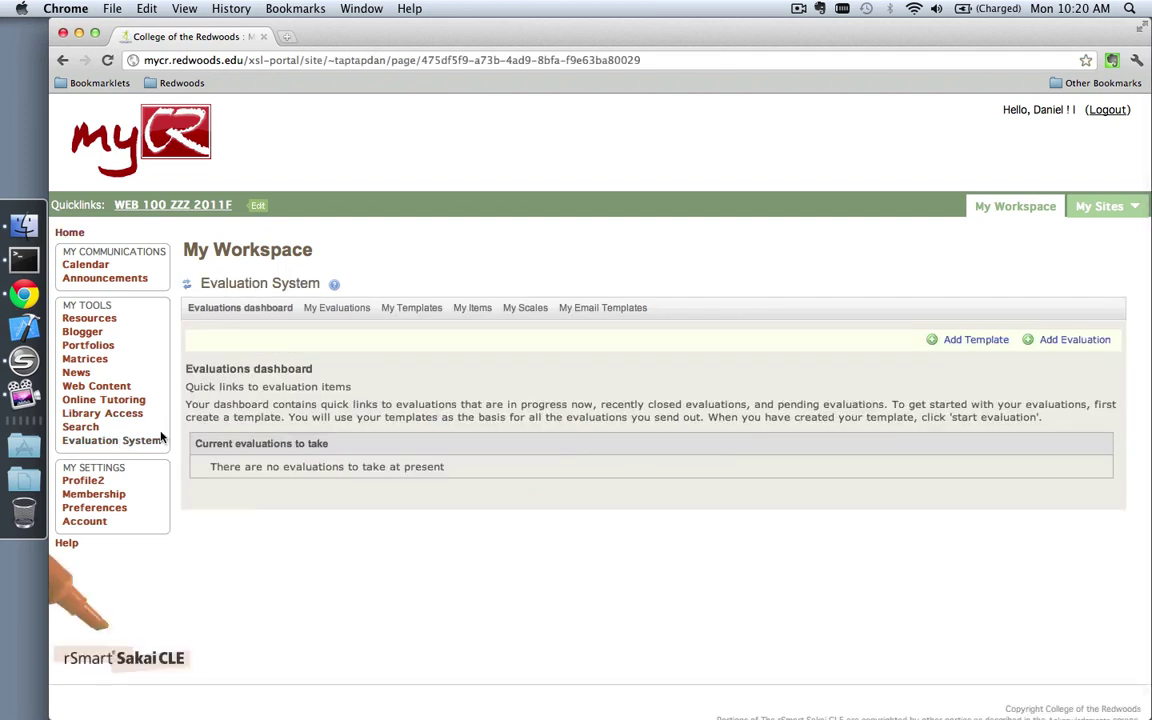
Step: Add evaluation 'Course Eval-Fiore-2011F' with pasted instructions and the Online Course Evaluation template
click(1057, 342)
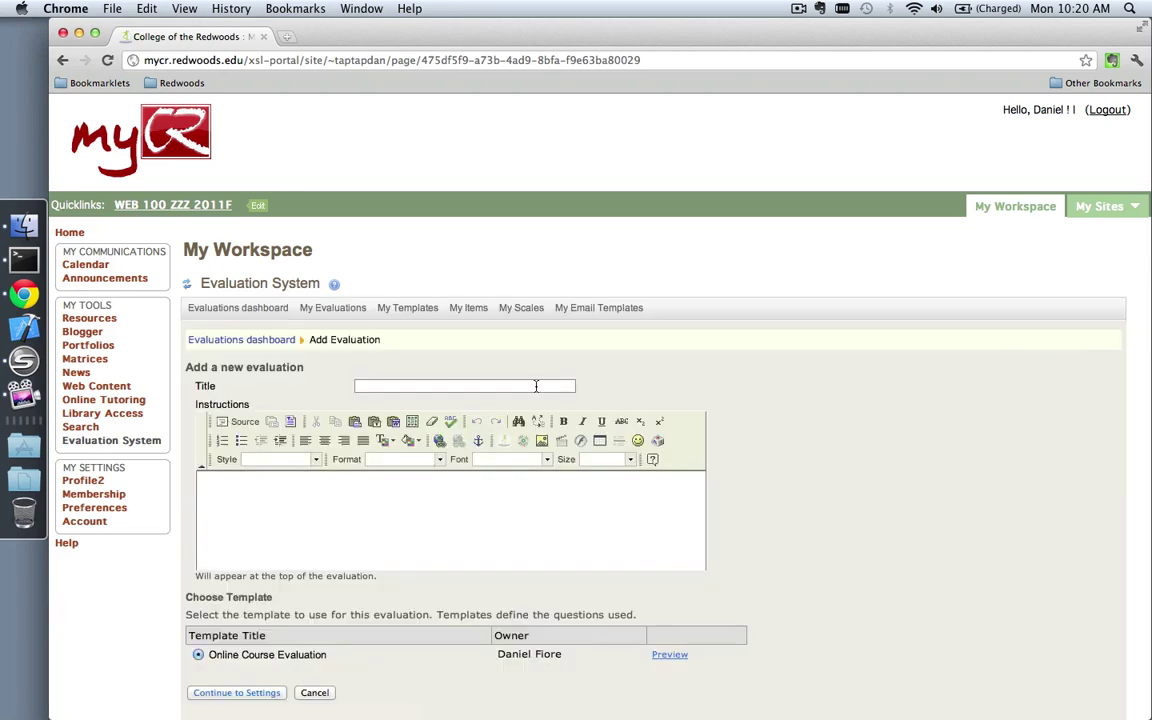
click(533, 386)
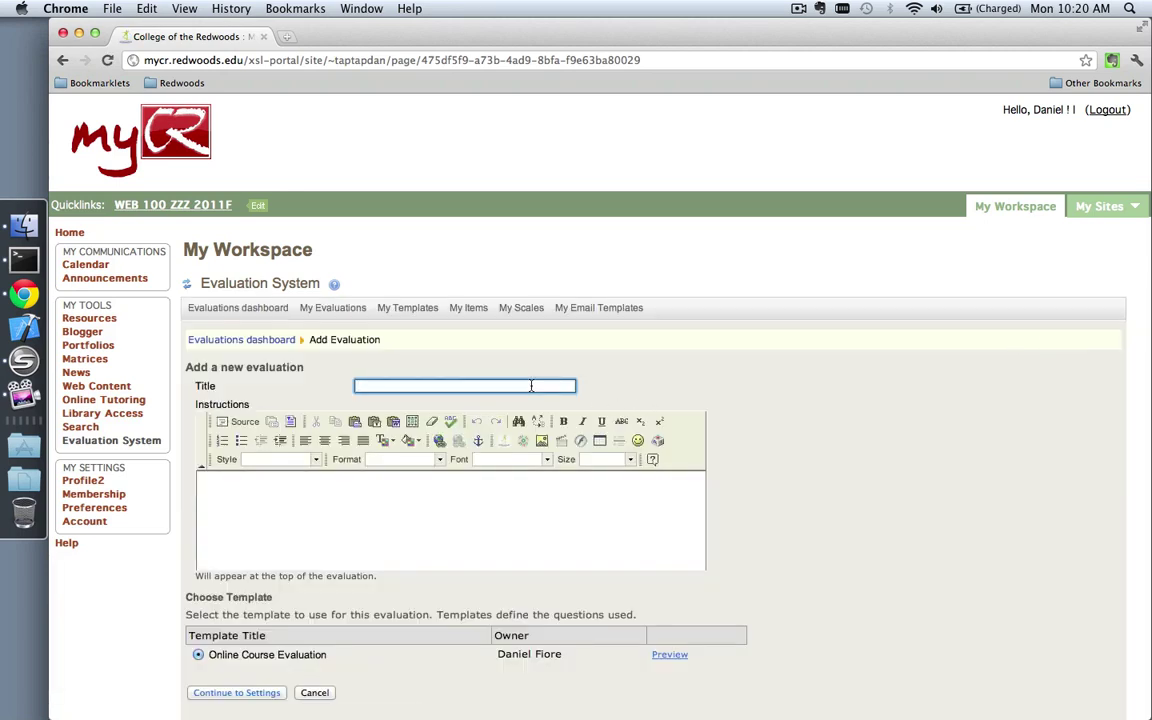
text(Course Eval-Fiore-2011F)
key(Tab)
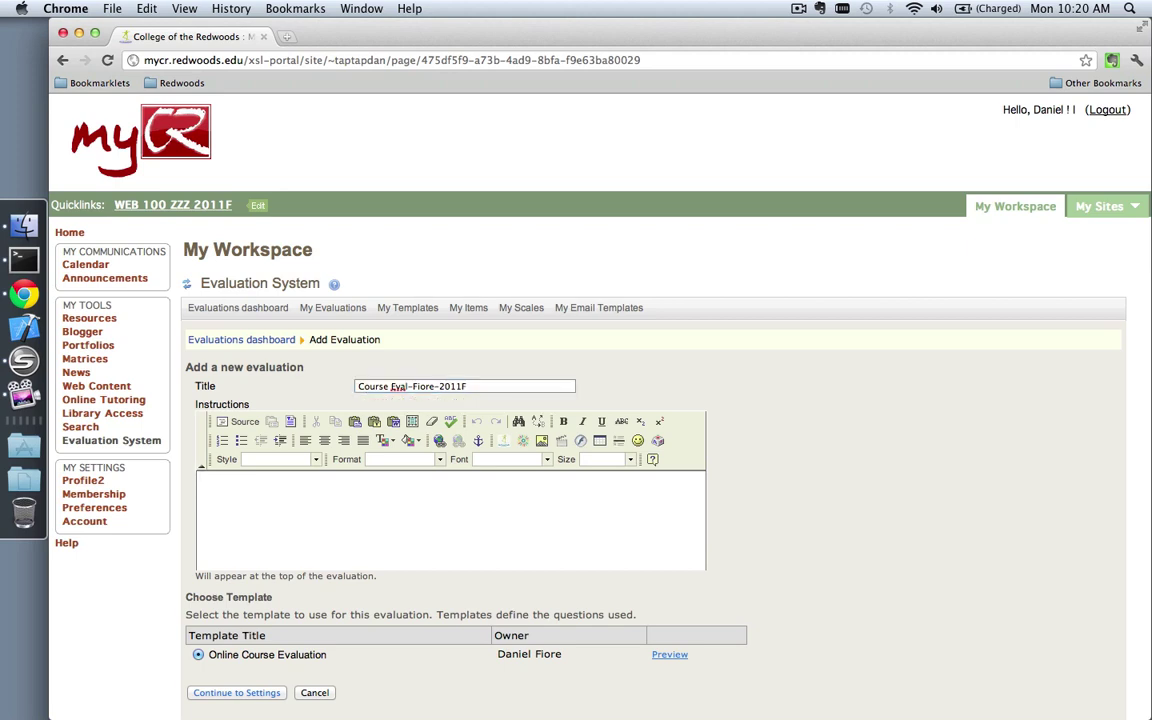
text(Your thoughtful responses to the following items will help your instructor improve his/her teaching and this course. This evaluation should be done anonymously. Your written responses will be typed and given to the instructor. Thank you for your cooperation)
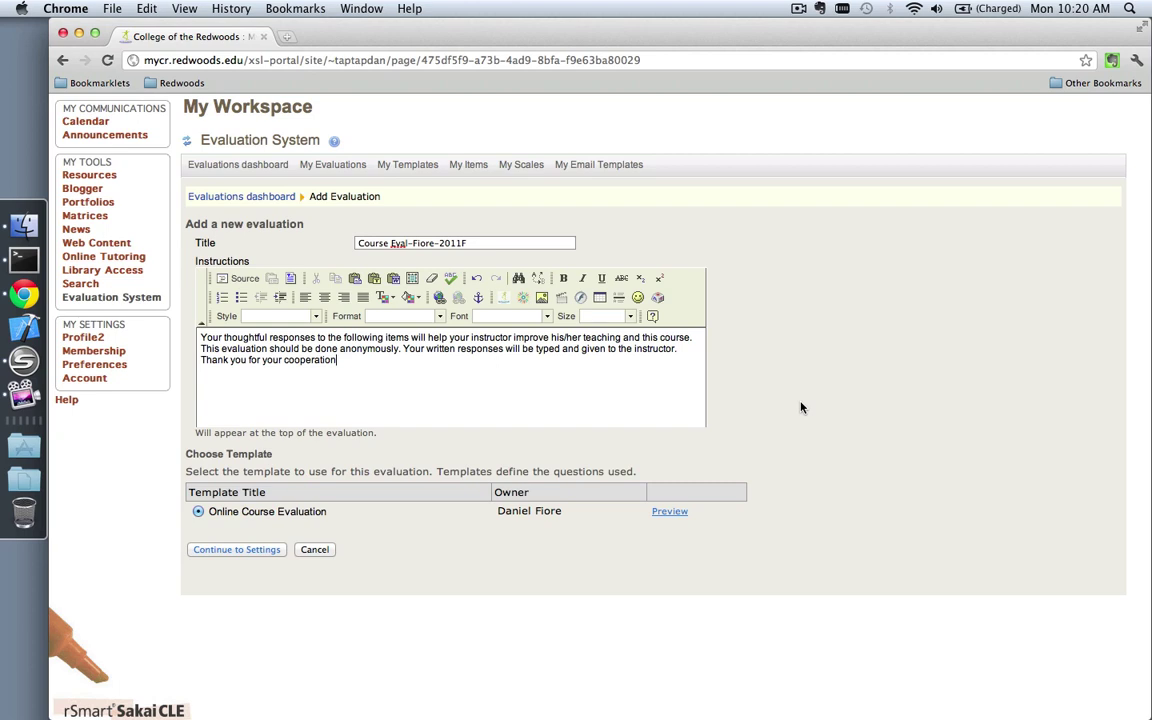
click(199, 513)
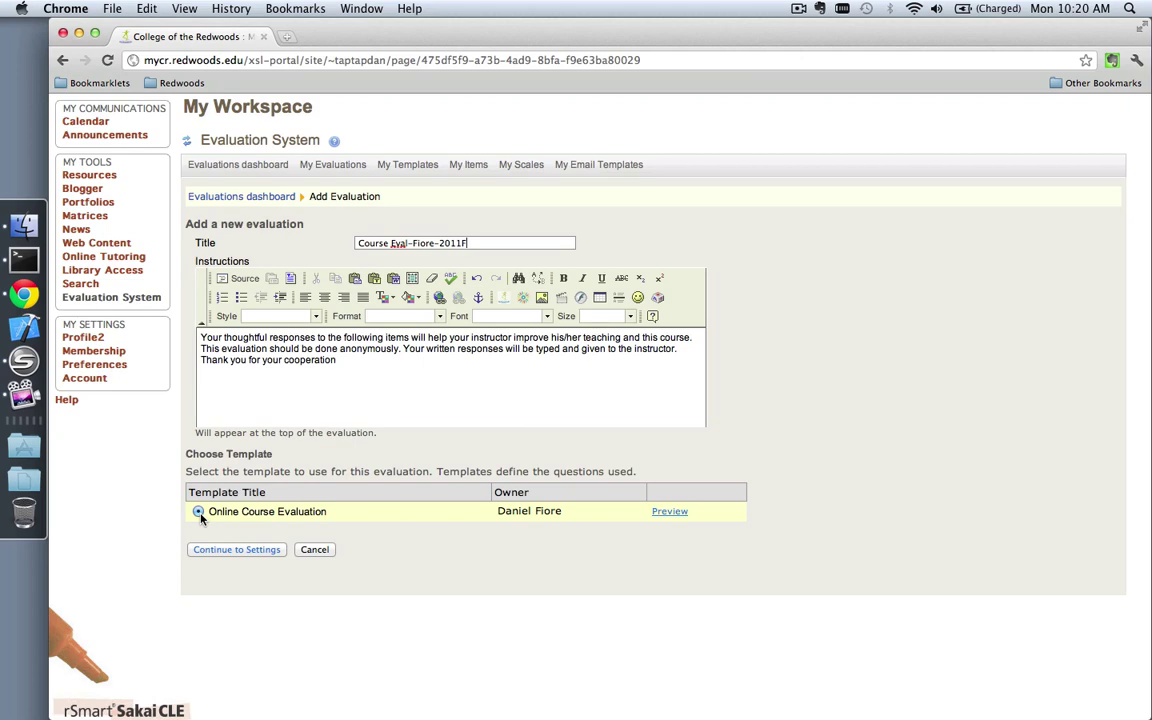
Step: Set the evaluation to start 11/28/11 with a due date of 12/5/11
click(277, 550)
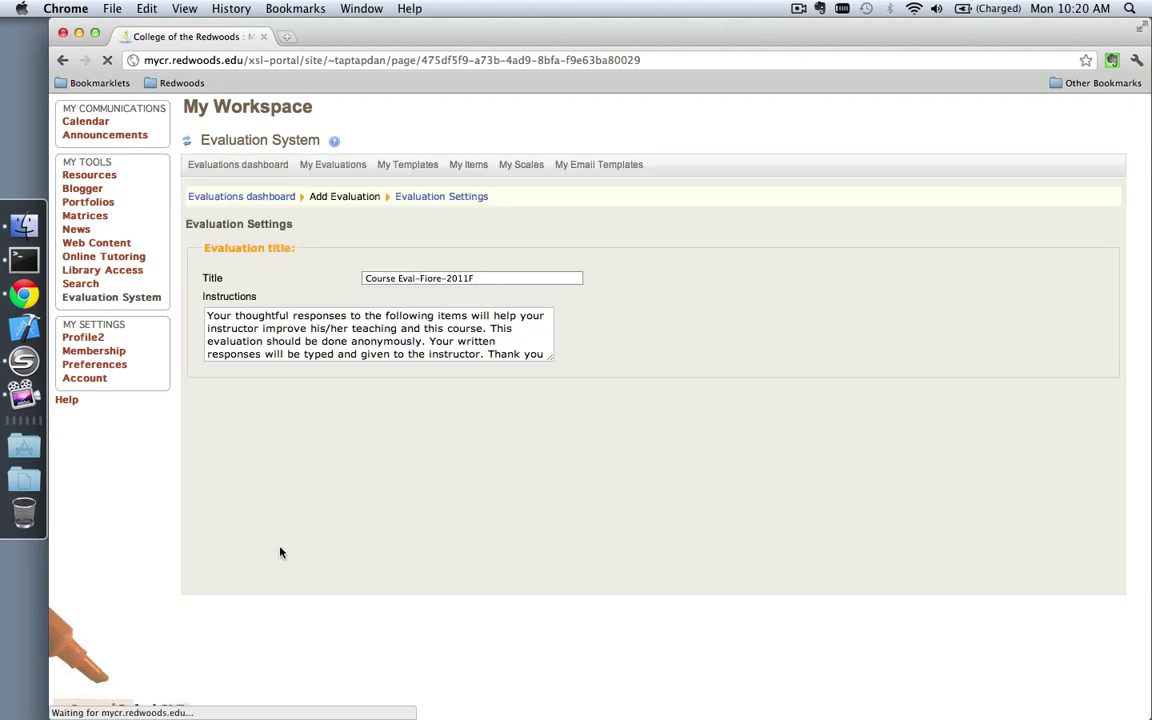
scroll(839, 413, down, 3)
scroll(839, 413, down, 2)
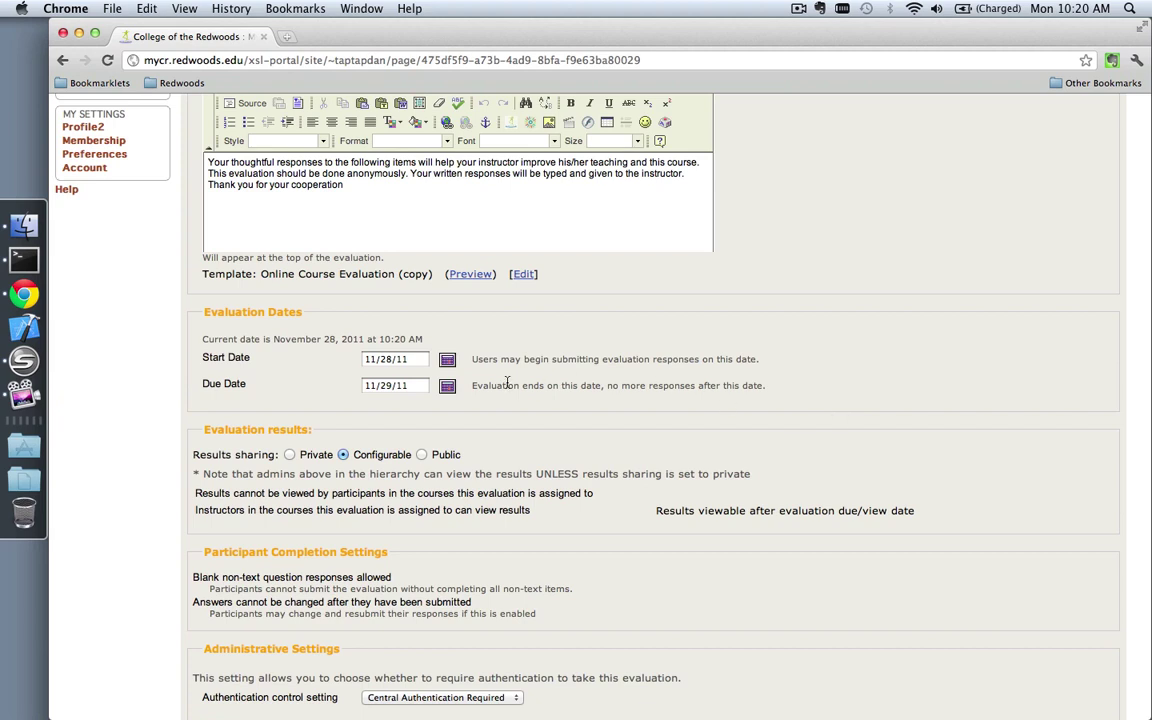
click(447, 359)
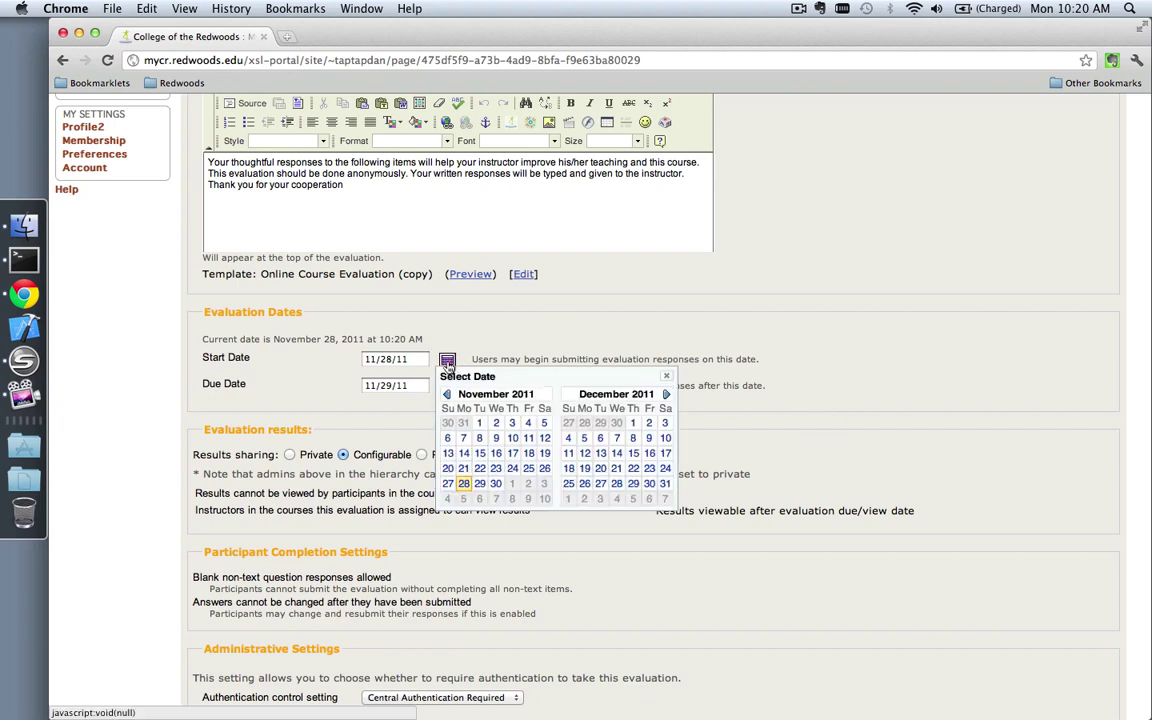
click(463, 483)
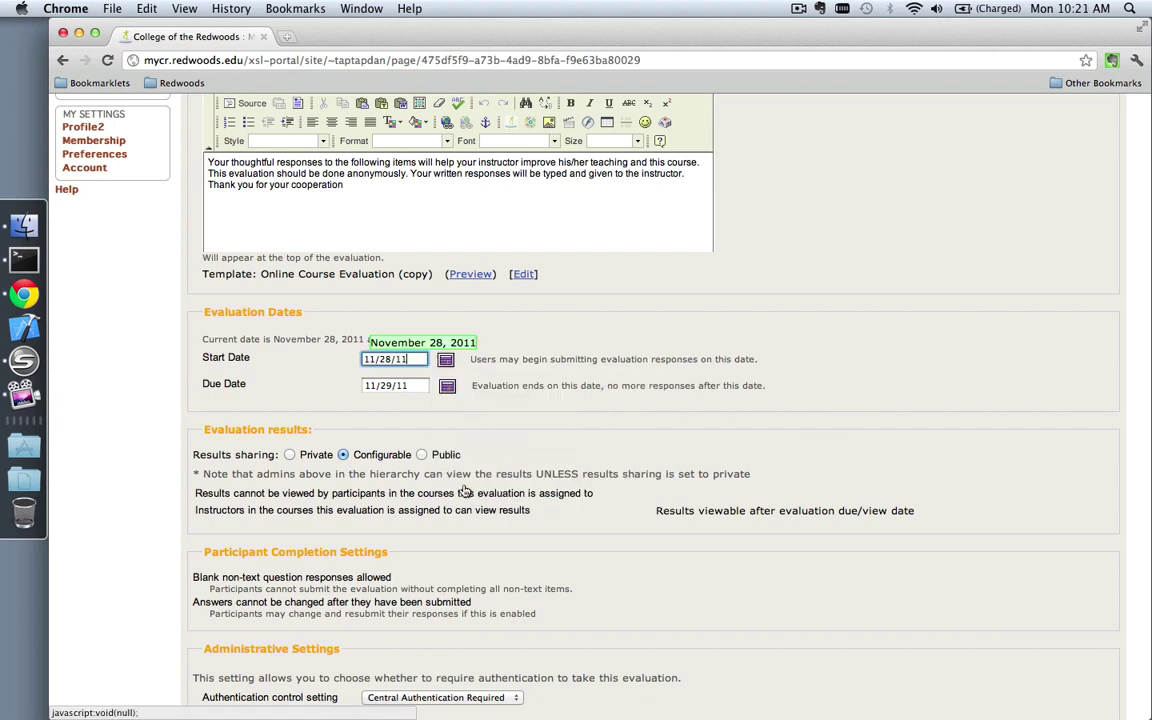
click(448, 386)
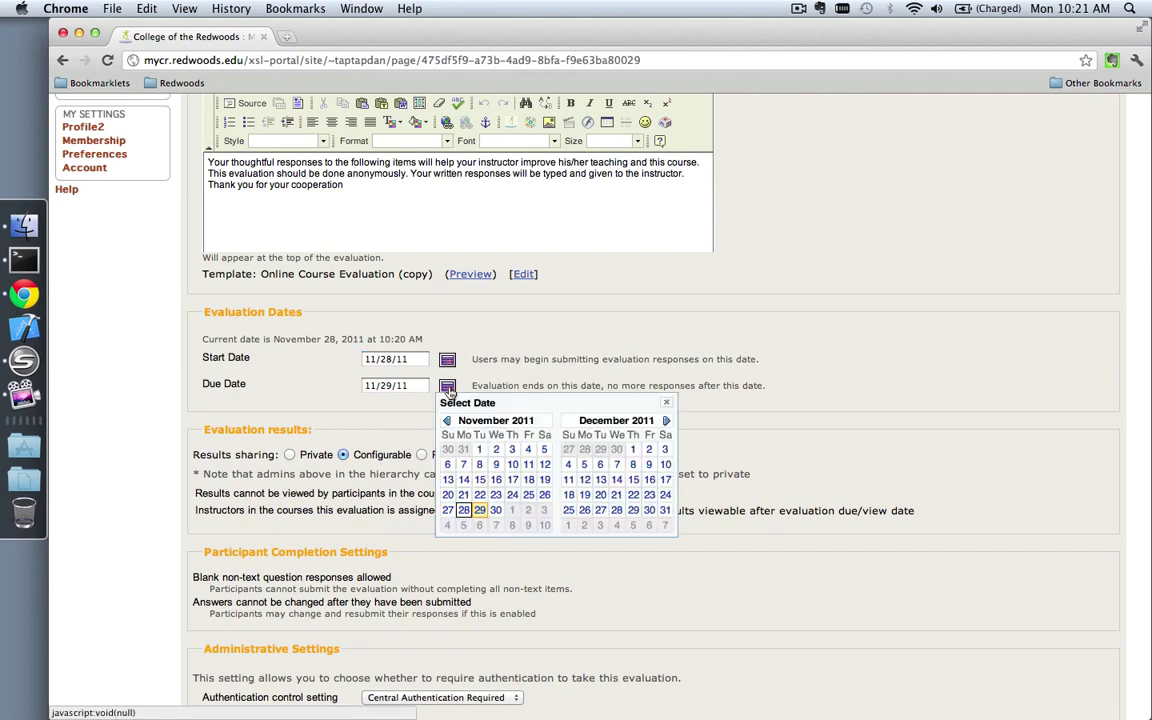
click(584, 466)
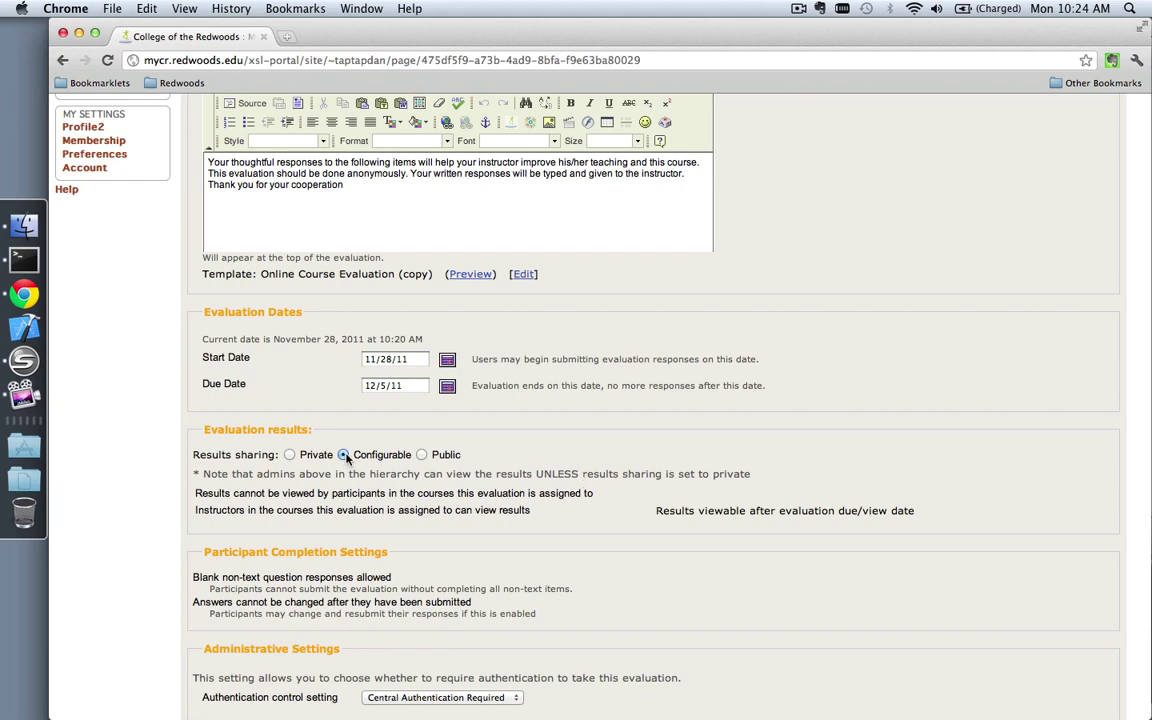
Step: Keep central authentication required and non-respondent reminder emails at never
scroll(346, 457, down, 5)
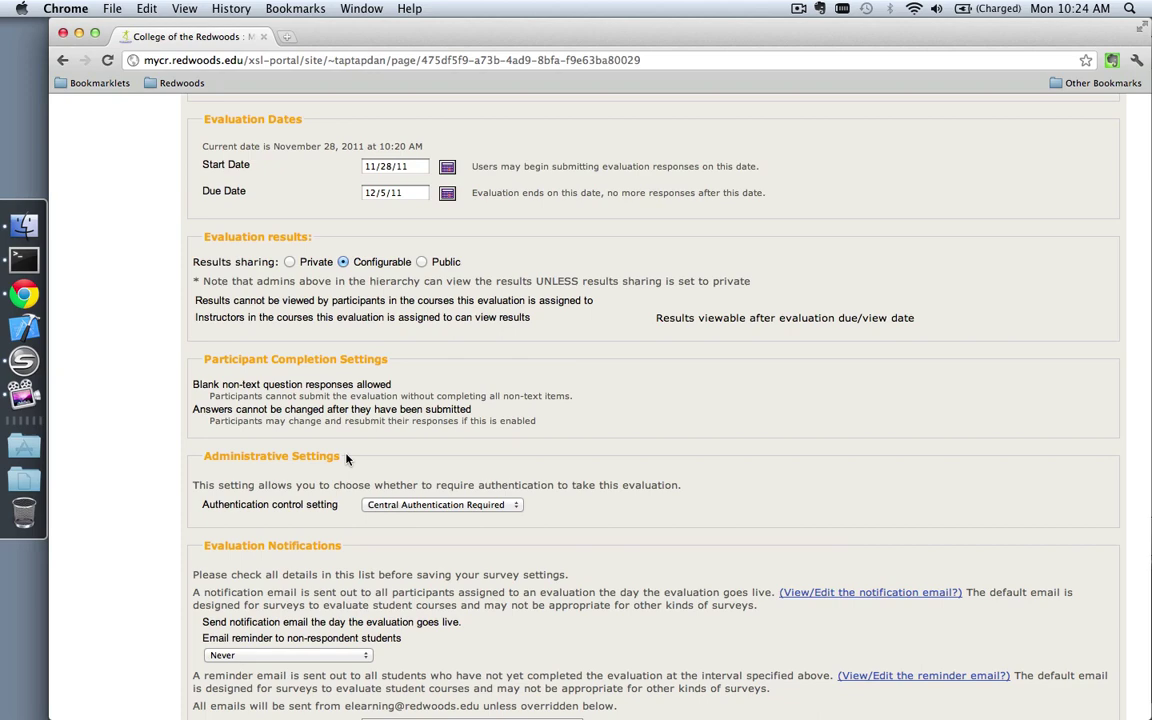
click(445, 505)
click(456, 510)
scroll(456, 525, down, 3)
scroll(456, 531, down, 1)
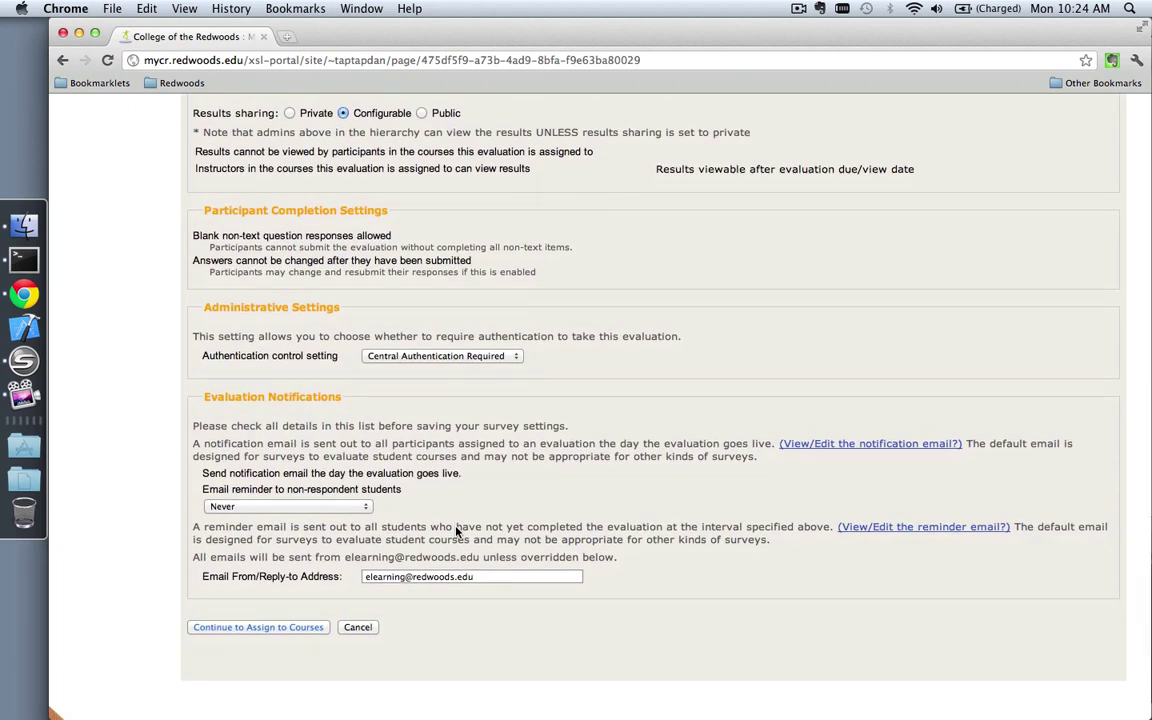
click(367, 508)
scroll(489, 511, down, 2)
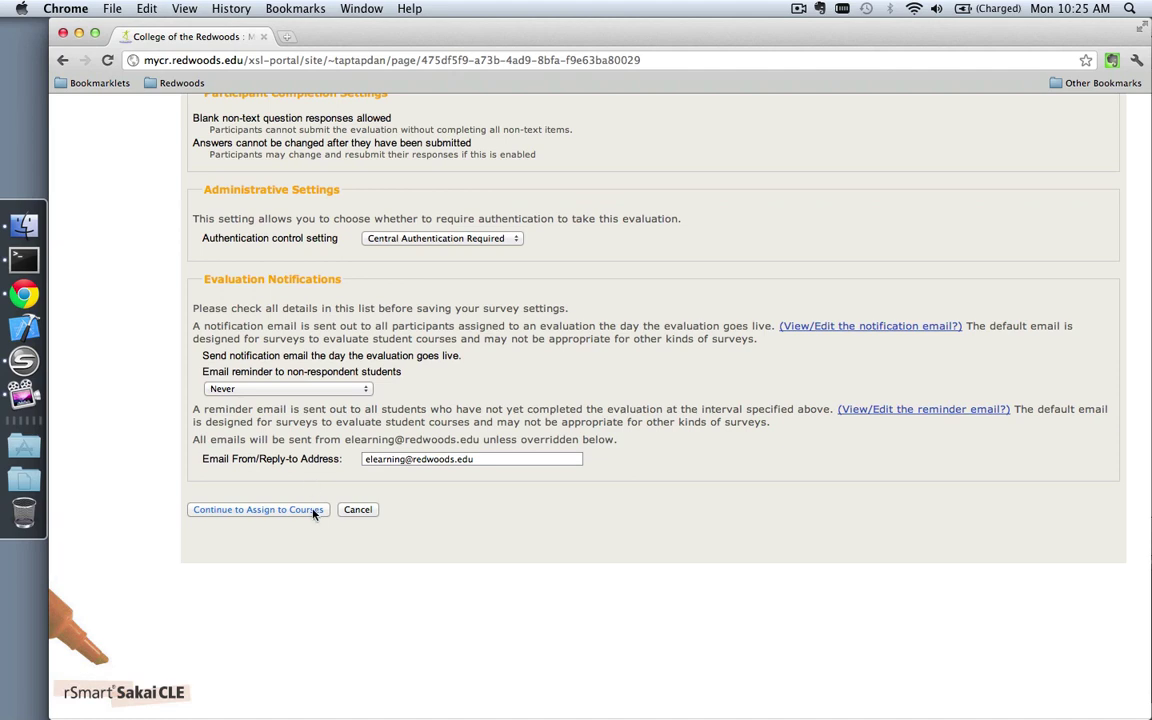
Step: Assign Course Eval-Fiore-2011F to the WEB 100 ZZZ 2011F group and save the assignment
click(258, 510)
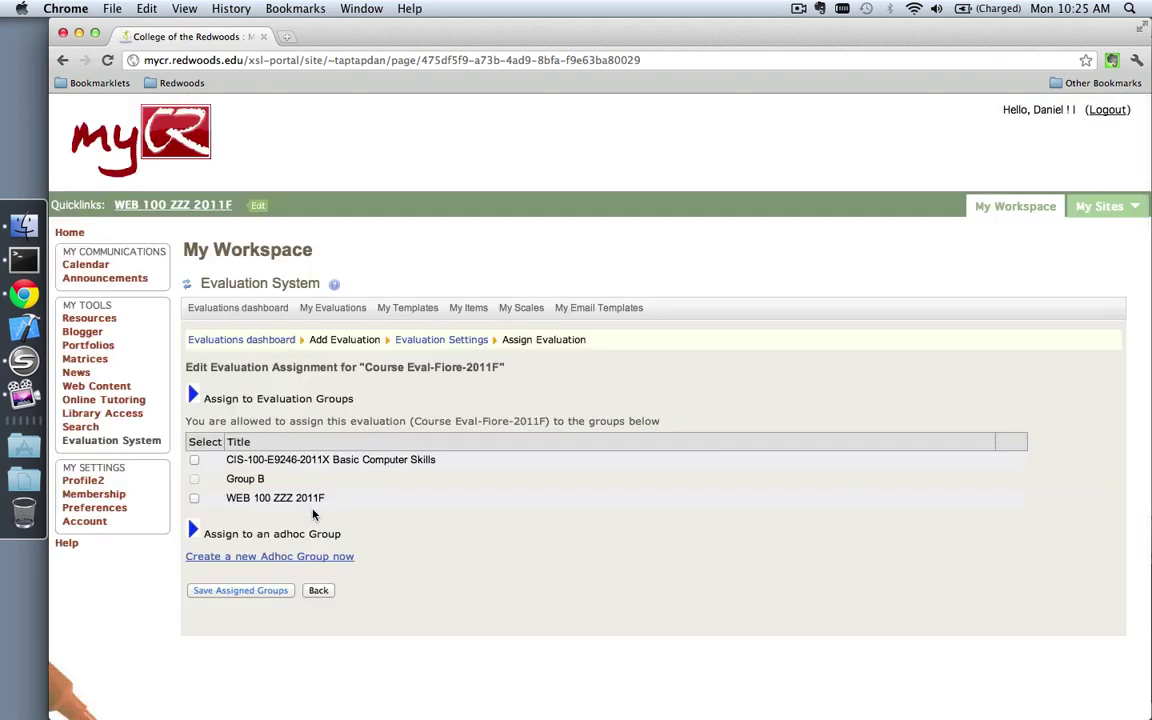
scroll(398, 485, down, 1)
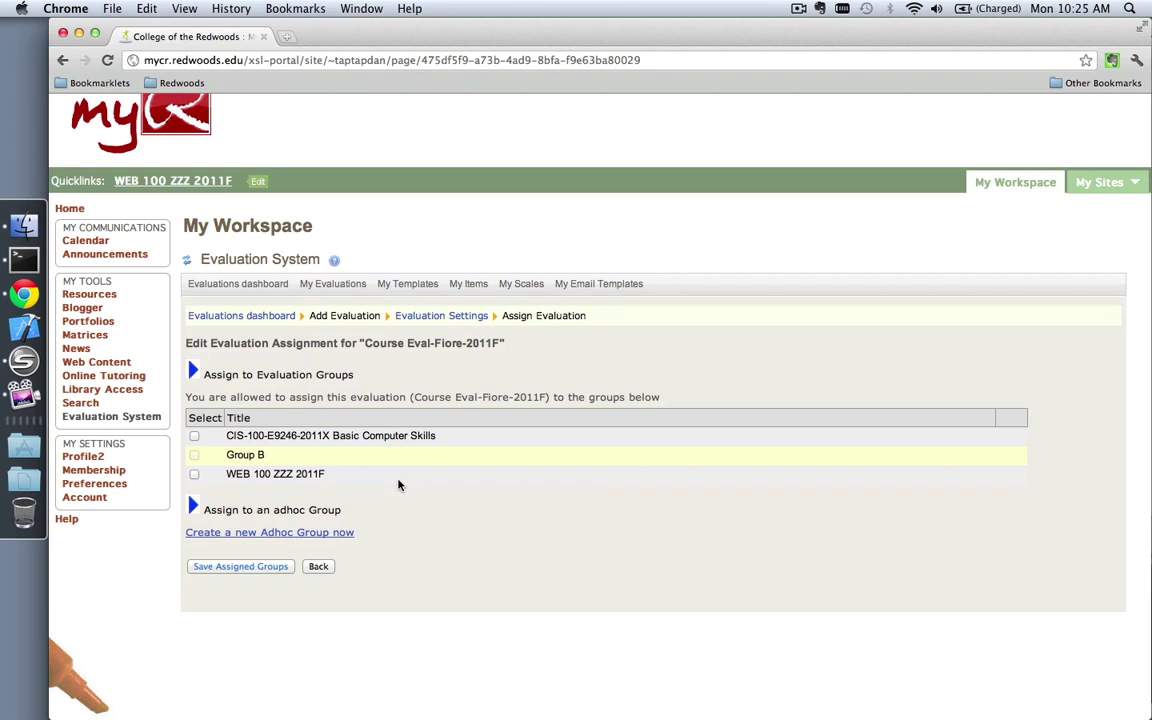
click(195, 474)
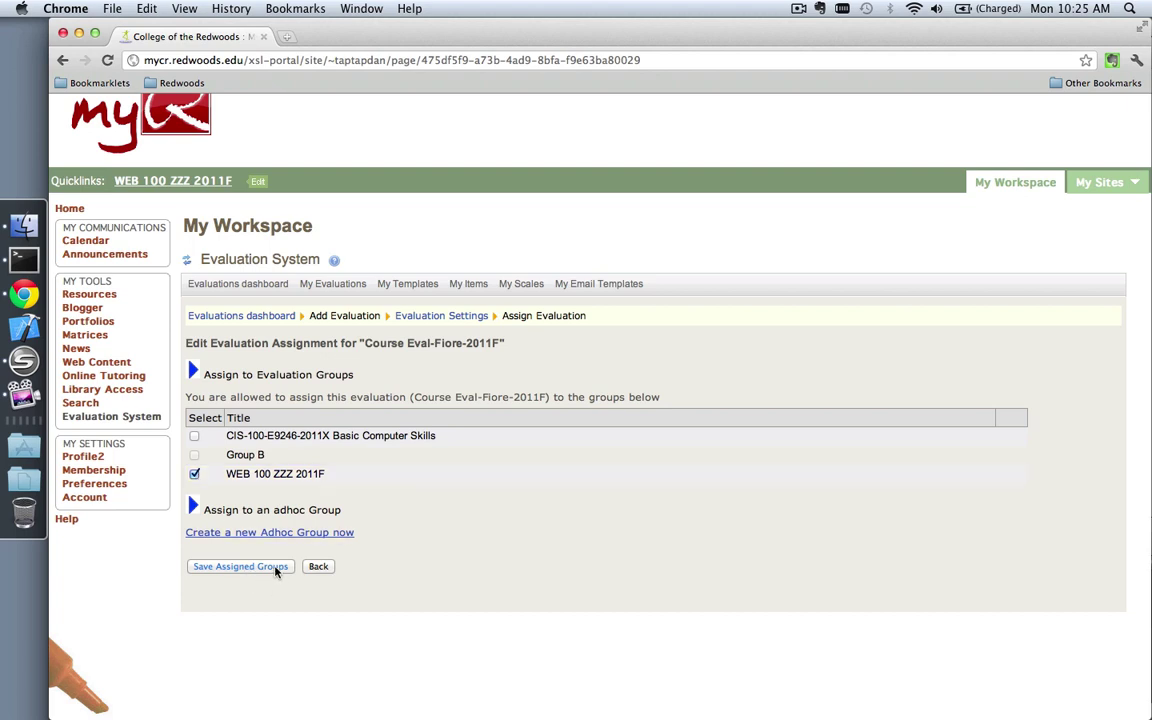
click(240, 567)
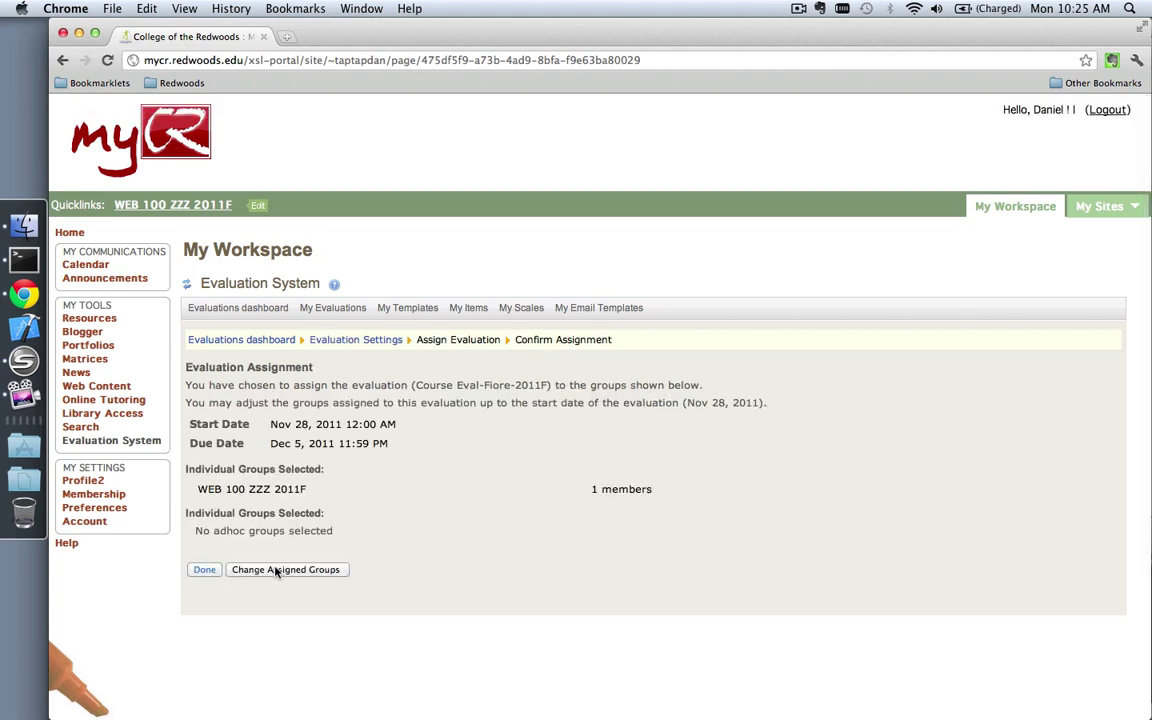
Step: Finish the assignment with Done, then bring up the My Sites list
click(205, 570)
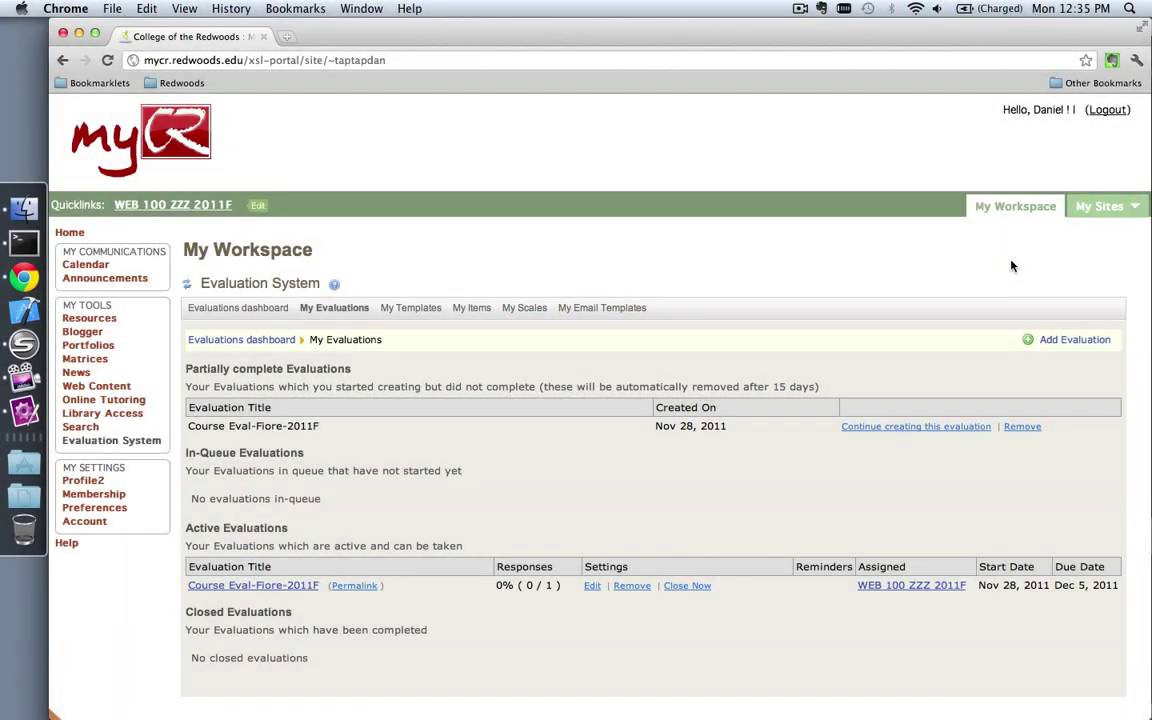
click(1080, 210)
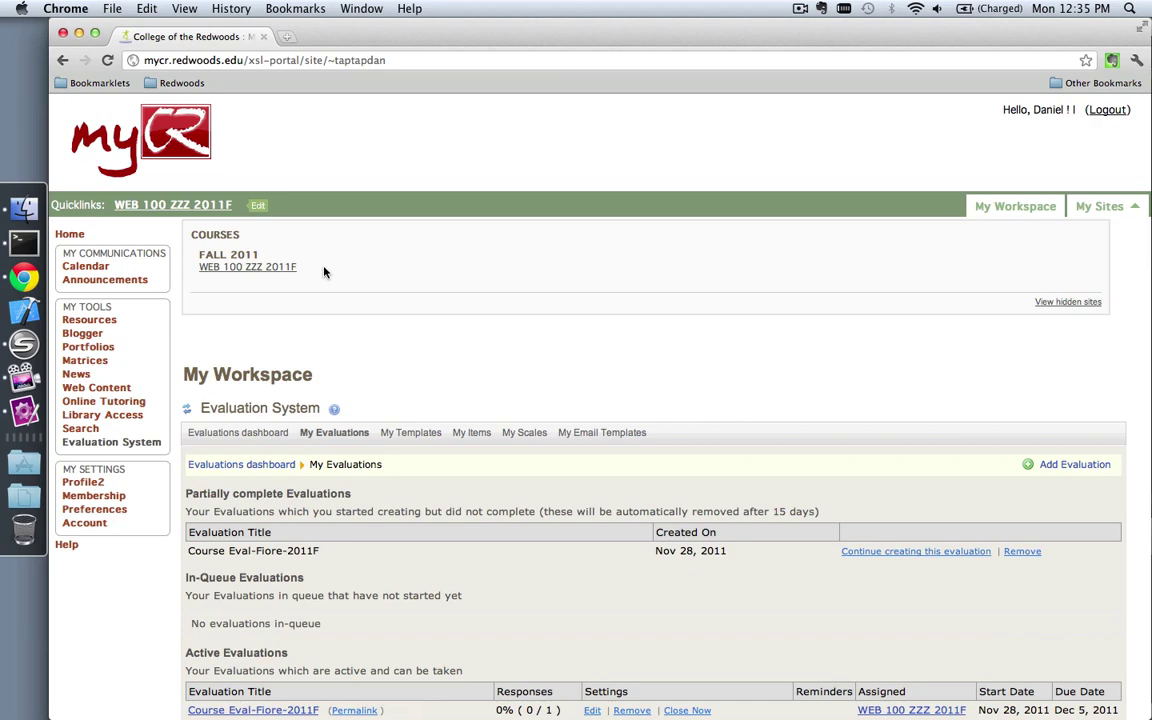
Step: In WEB 100 ZZZ 2011F's Site Editor, select the Evaluation System tool and continue
click(270, 267)
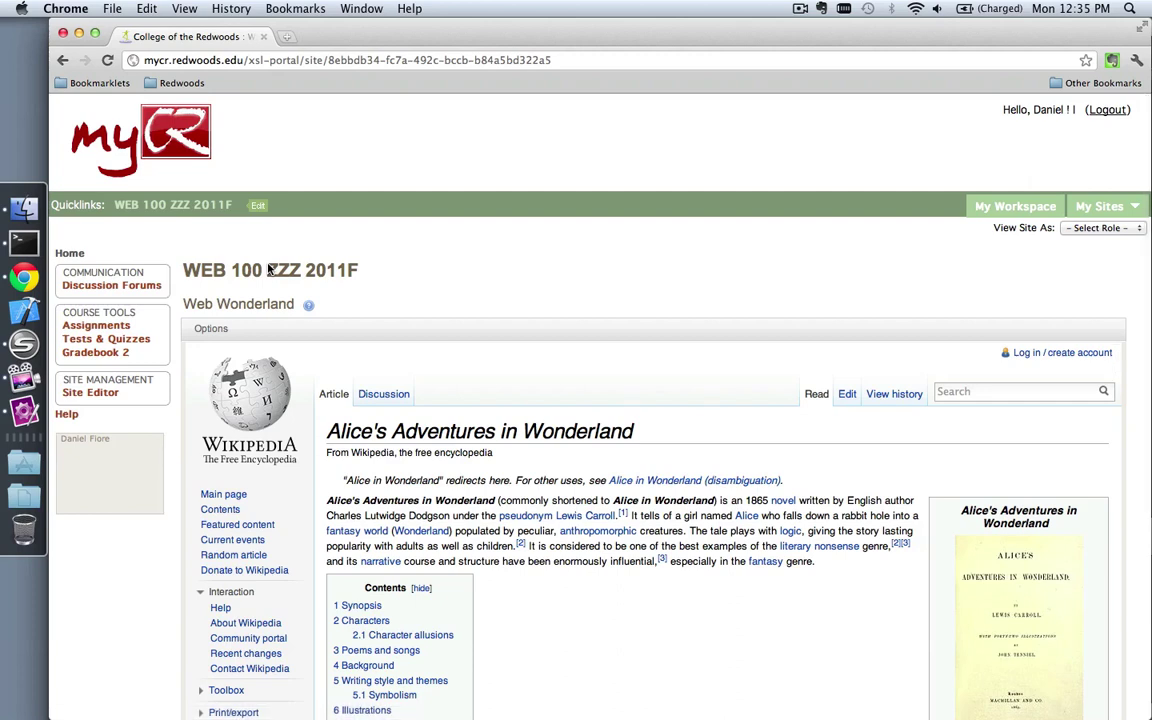
click(96, 393)
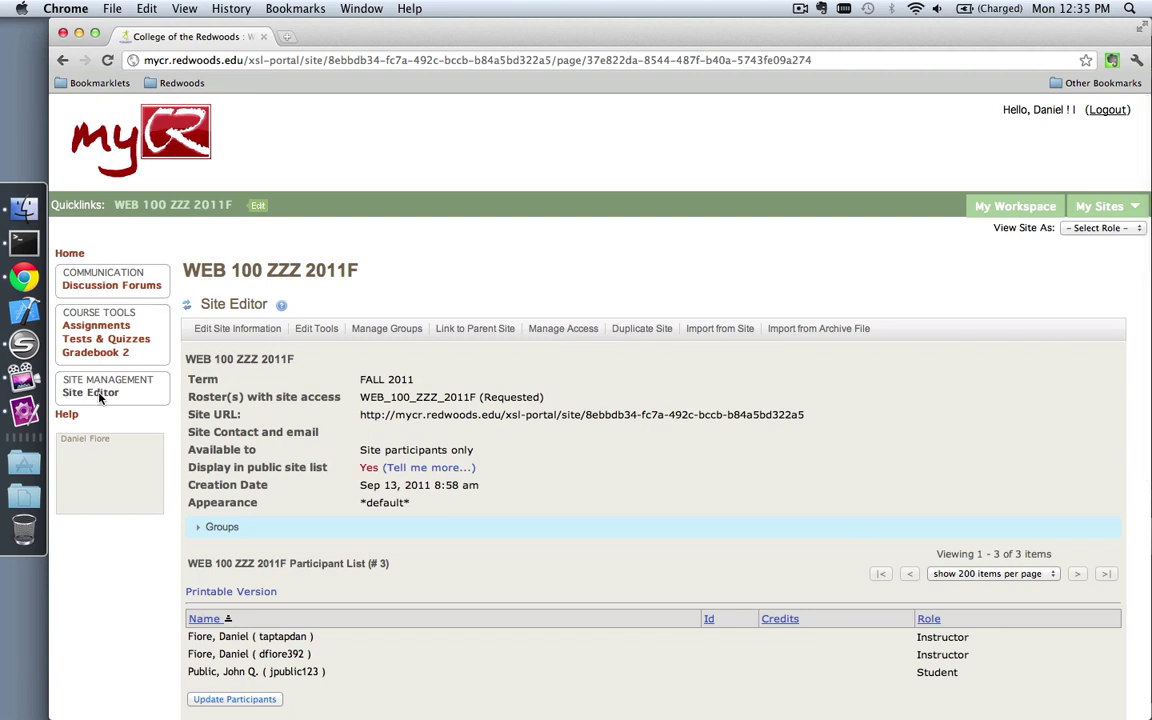
click(316, 329)
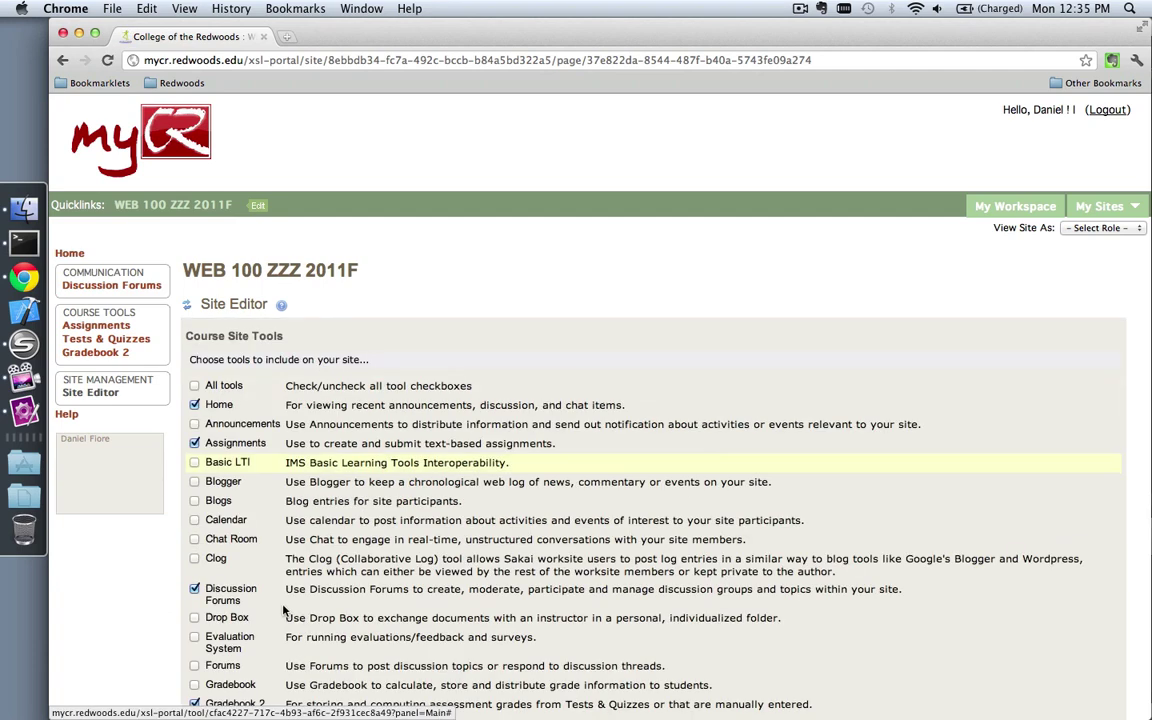
click(194, 638)
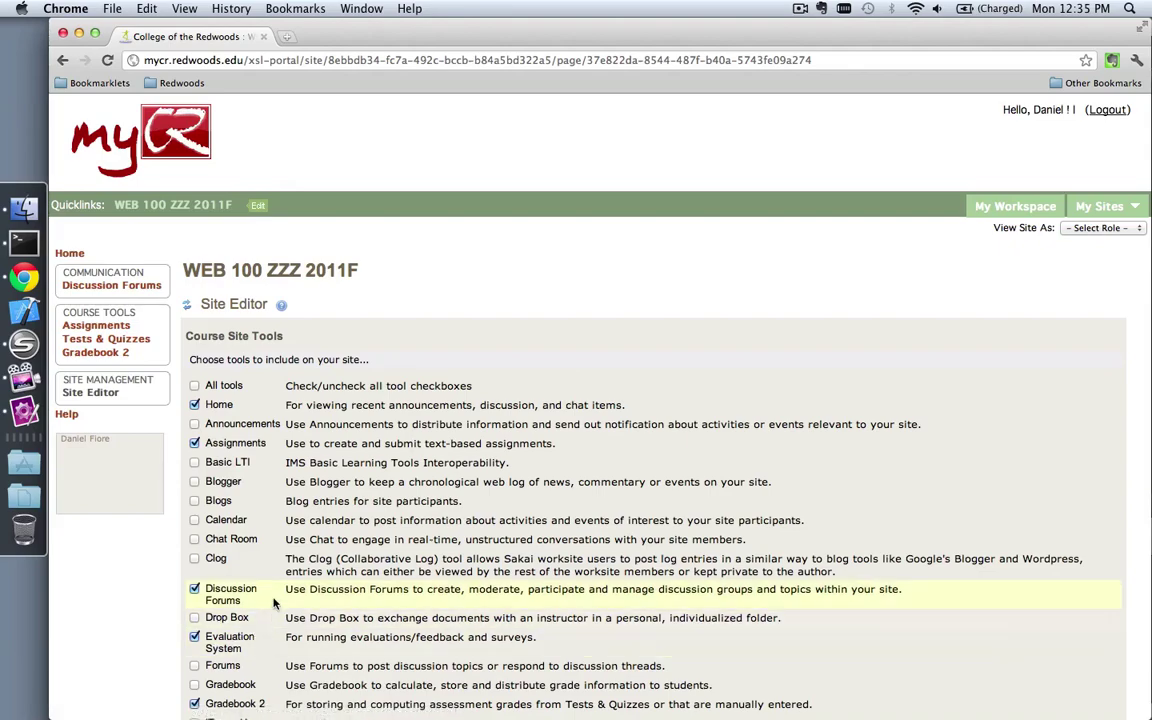
scroll(274, 602, down, 1)
scroll(274, 602, down, 4)
scroll(274, 602, down, 4)
scroll(274, 602, down, 3)
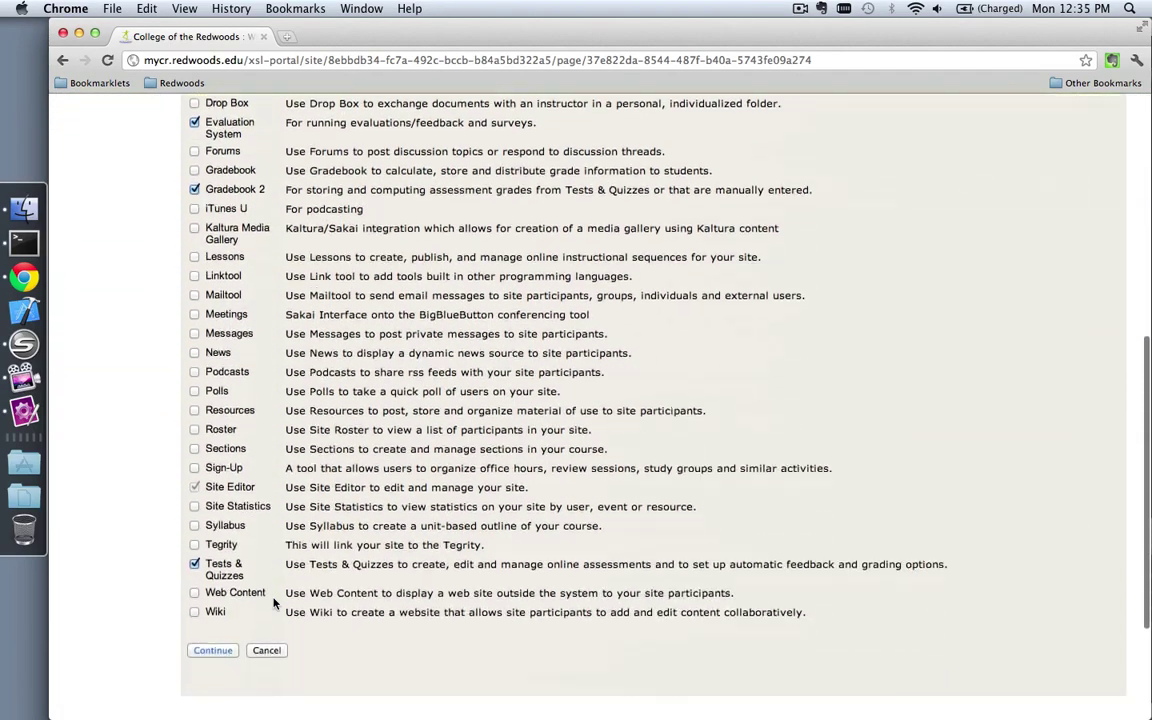
scroll(274, 602, down, 2)
click(226, 573)
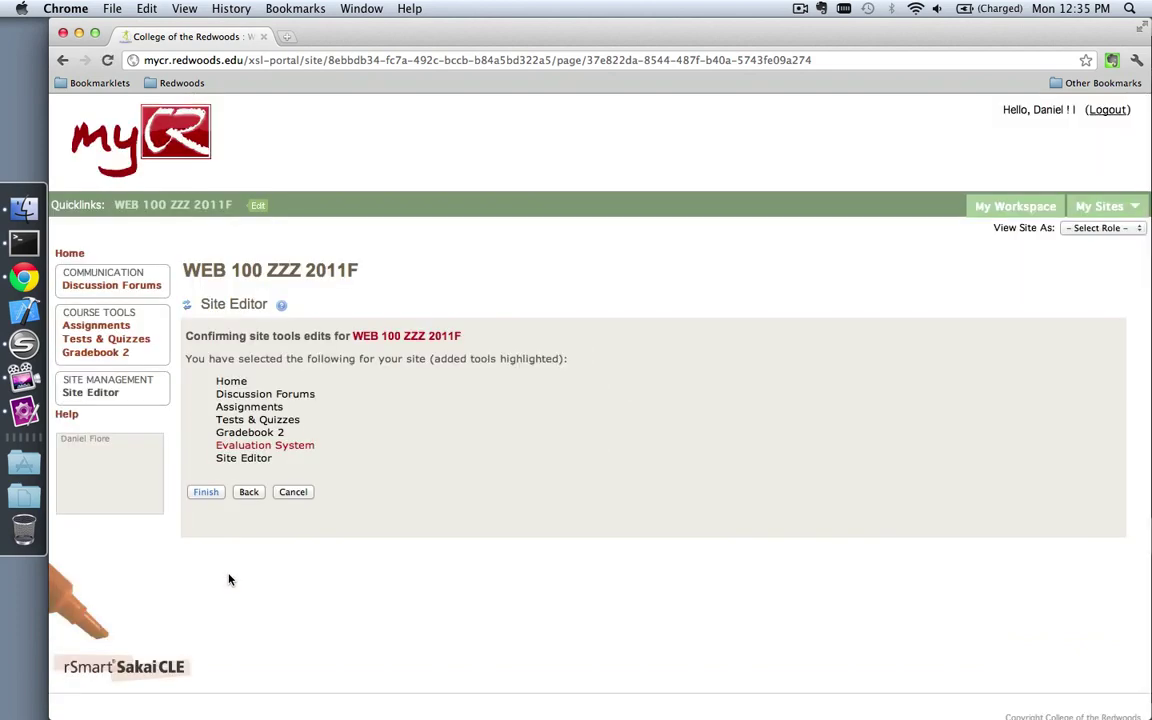
Step: Confirm adding Evaluation System to the WEB 100 ZZZ 2011F course tools
click(207, 492)
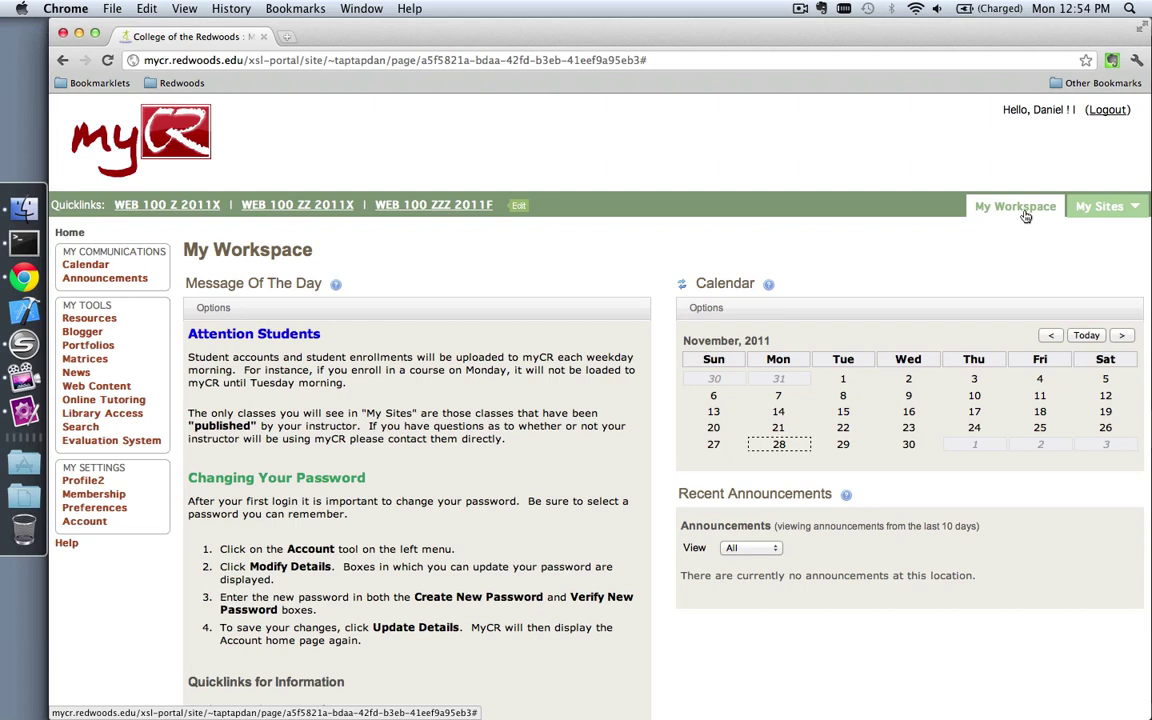
Step: Open Evaluation System in My Workspace and show the My Evaluations list
click(139, 441)
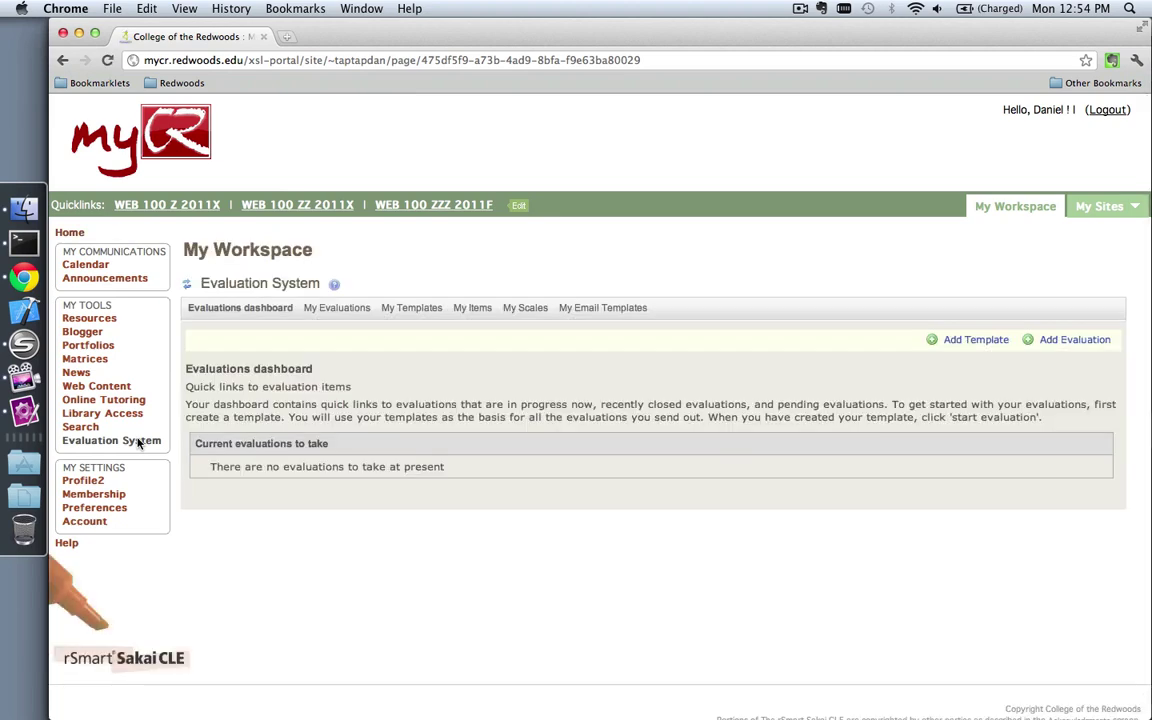
click(336, 310)
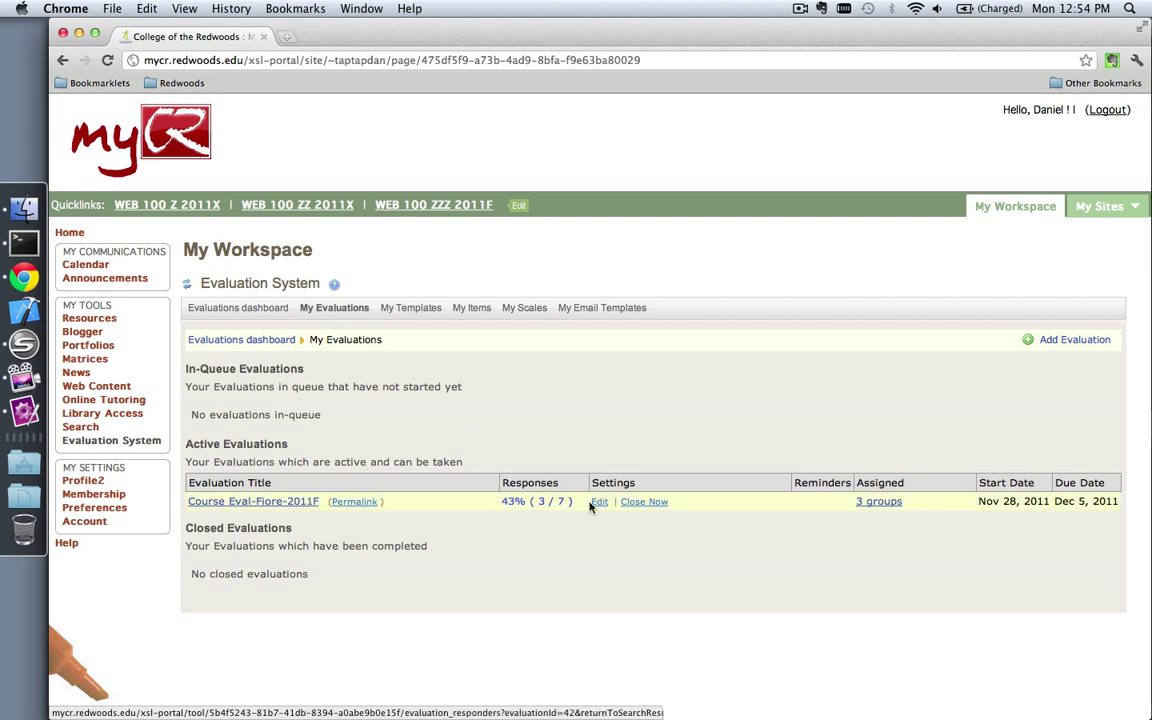
Step: Close Course Eval-Fiore-2011F now and open its report from Closed Evaluations
click(643, 502)
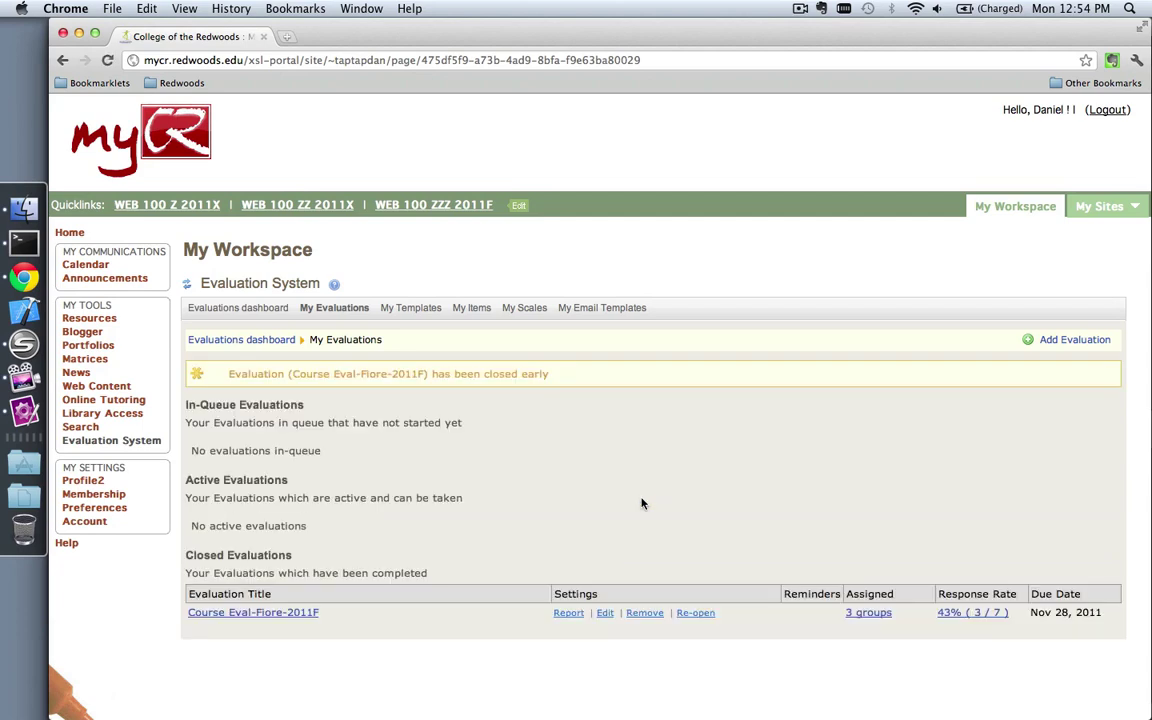
click(568, 613)
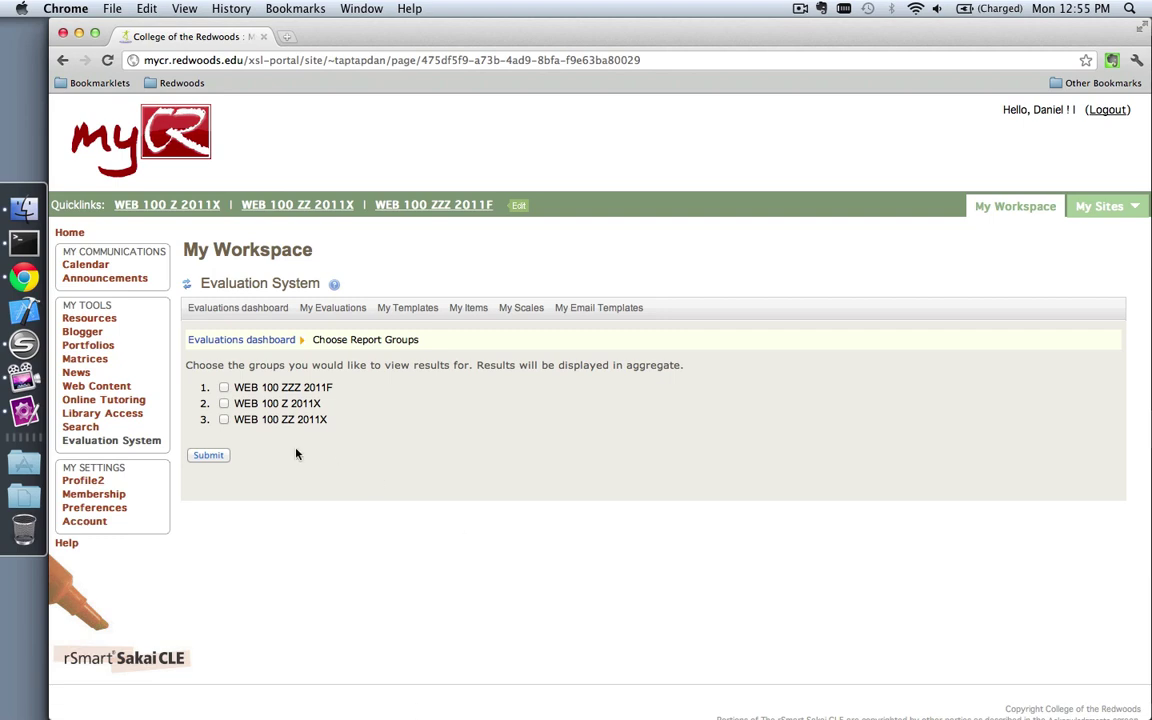
Step: Show the Course Eval-Fiore-2011F report for the WEB 100 ZZZ 2011F group
click(224, 388)
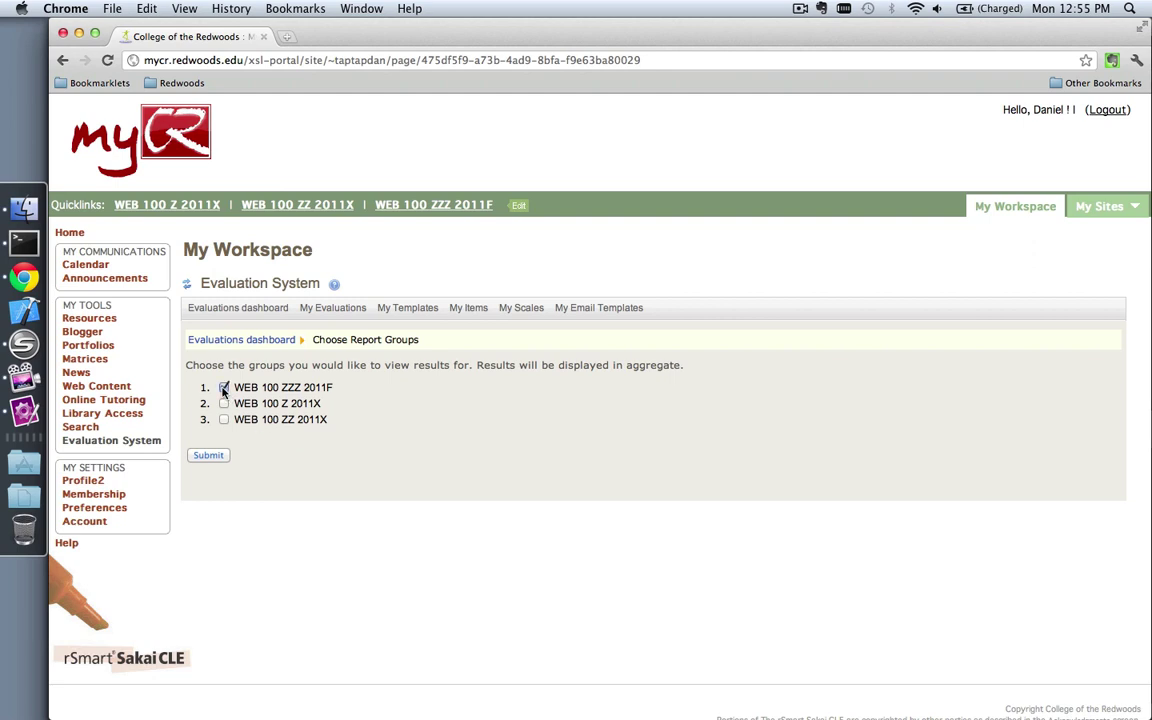
click(211, 456)
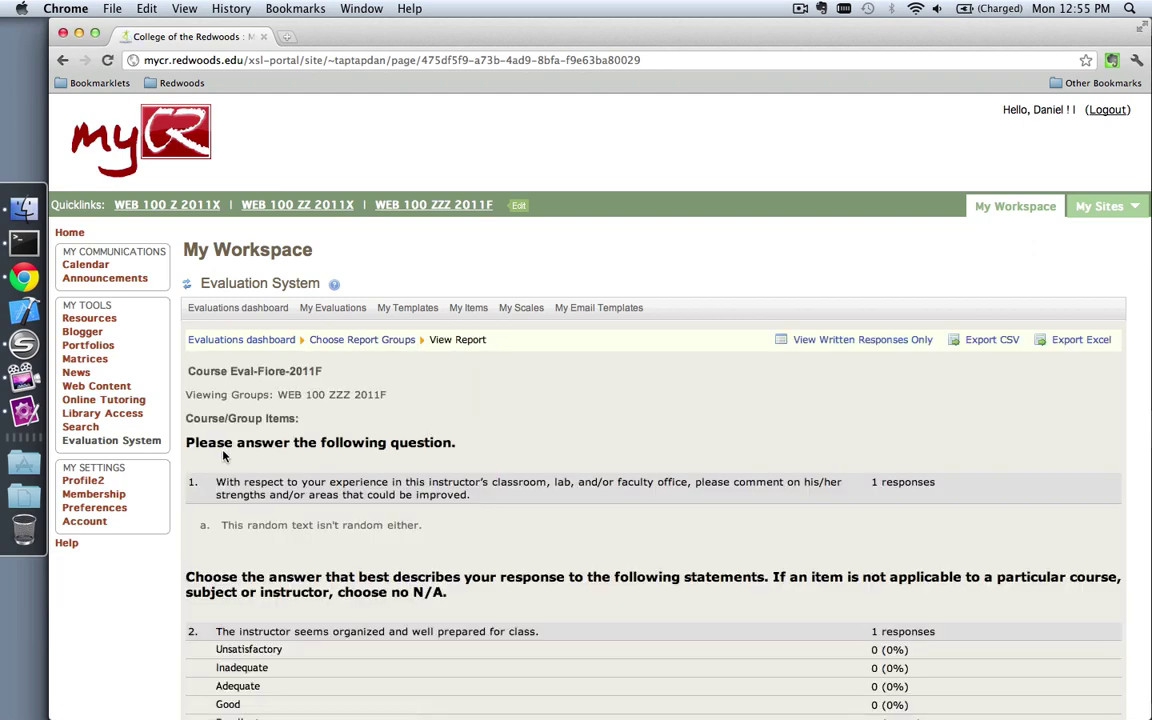